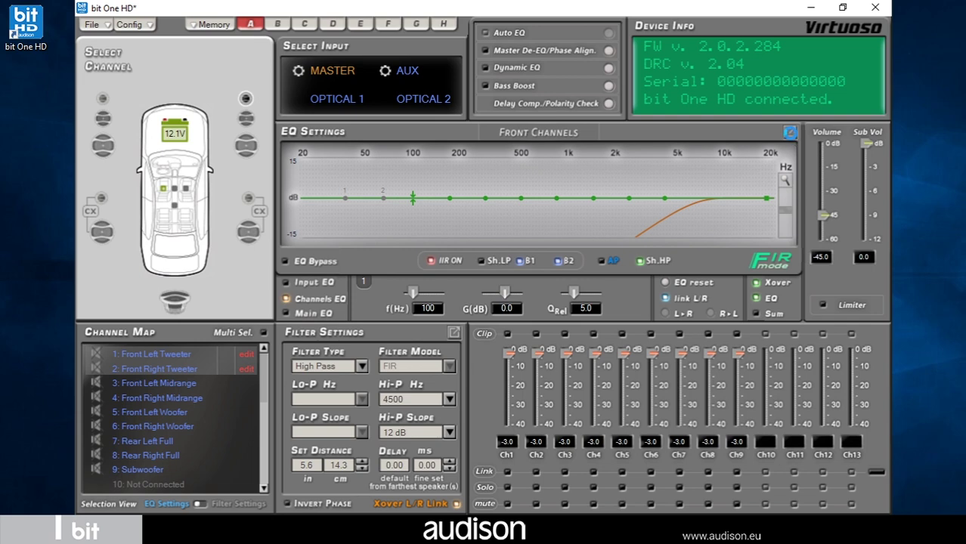
Step: In the enlarged EQ view, keep band one parametric and pull point 1 into a cut near 5.8 kHz
left_click(790, 132)
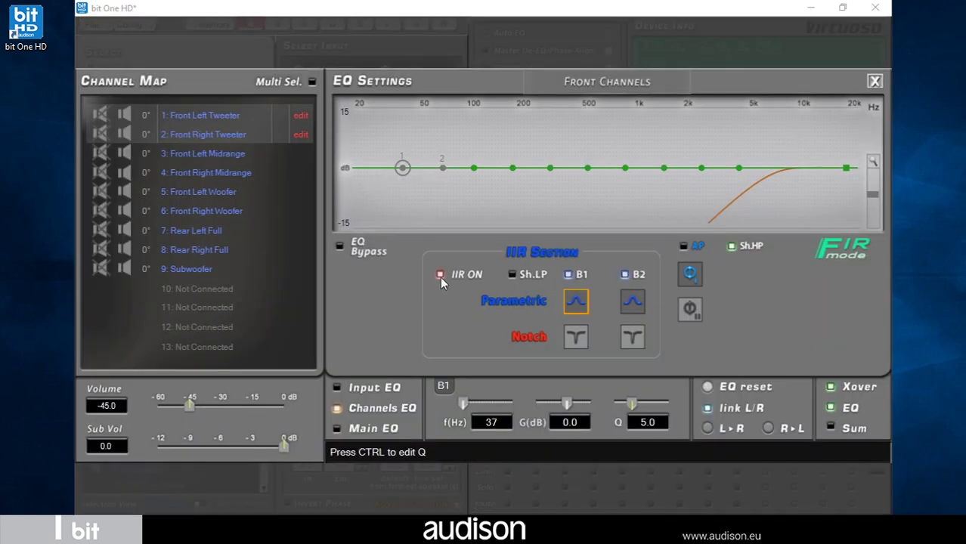
left_click(577, 340)
left_click(577, 306)
left_click_drag(402, 169, 439, 175)
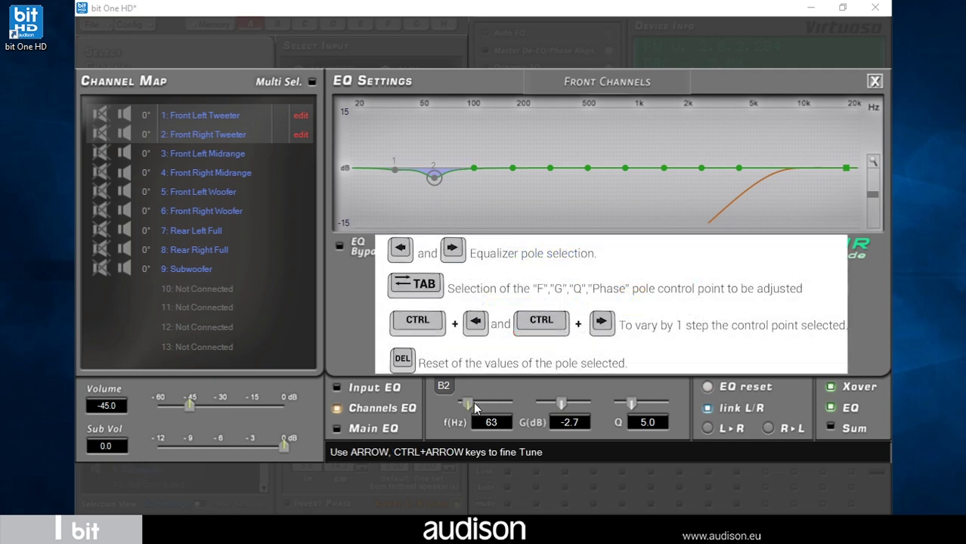
Step: Pull band two into a small dip and set its frequency to 900 Hz
left_click_drag(466, 403, 464, 406)
double_click(492, 423)
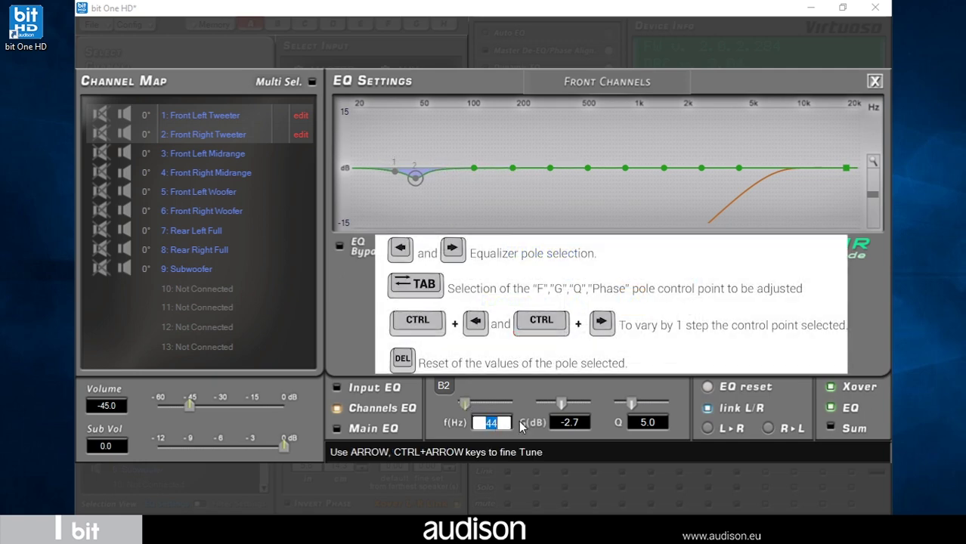
type("900")
key("Return")
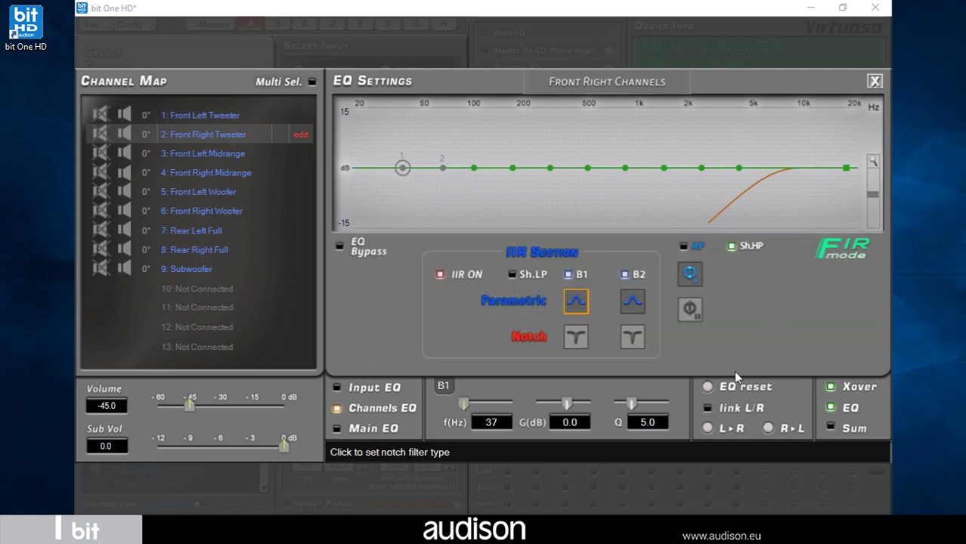
Step: Raise point 8 on the Front Right Tweeter to a +6.1 dB peak at 6060 Hz
left_click_drag(739, 167, 766, 145)
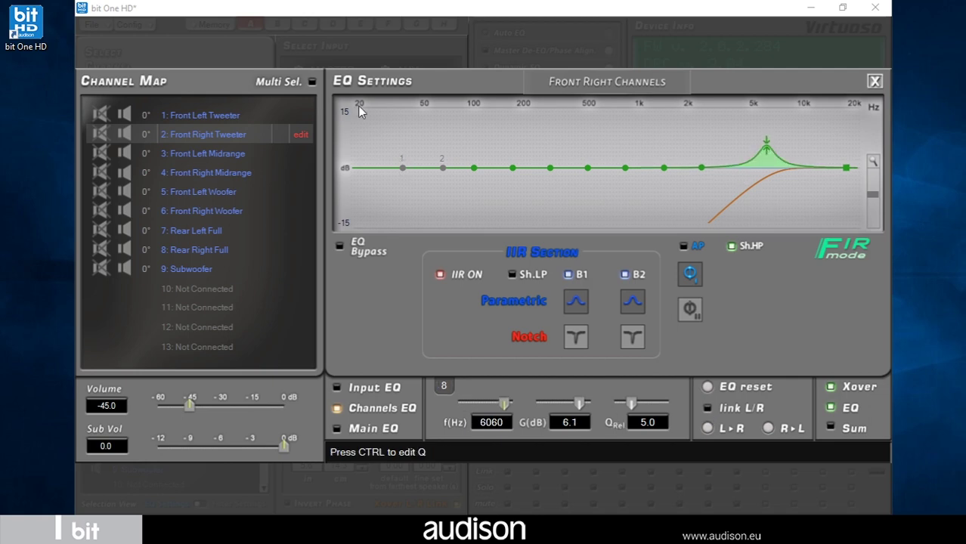
left_click(229, 118)
left_click(243, 136)
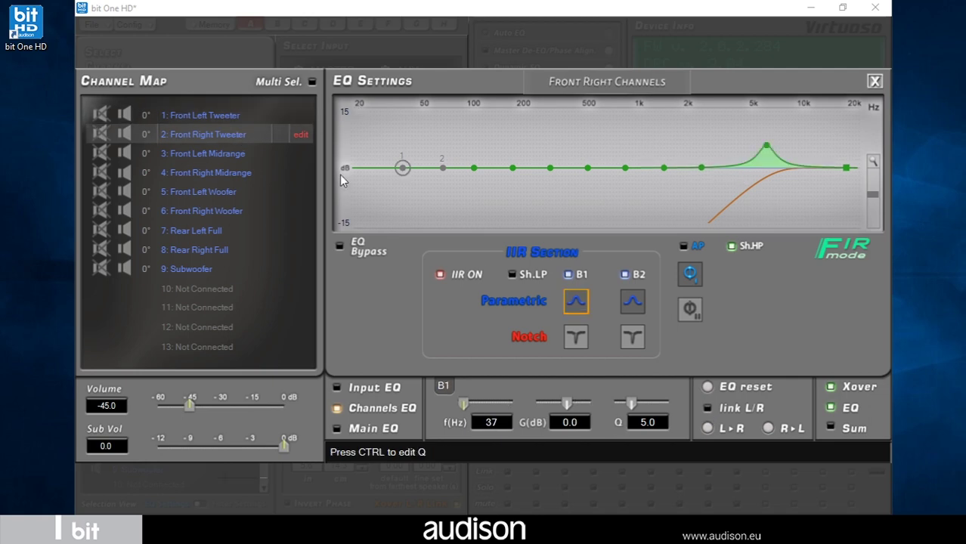
Step: Link L/R EQ, accept overwriting Front Left, and review the midrange, woofer and subwoofer curves
left_click(707, 407)
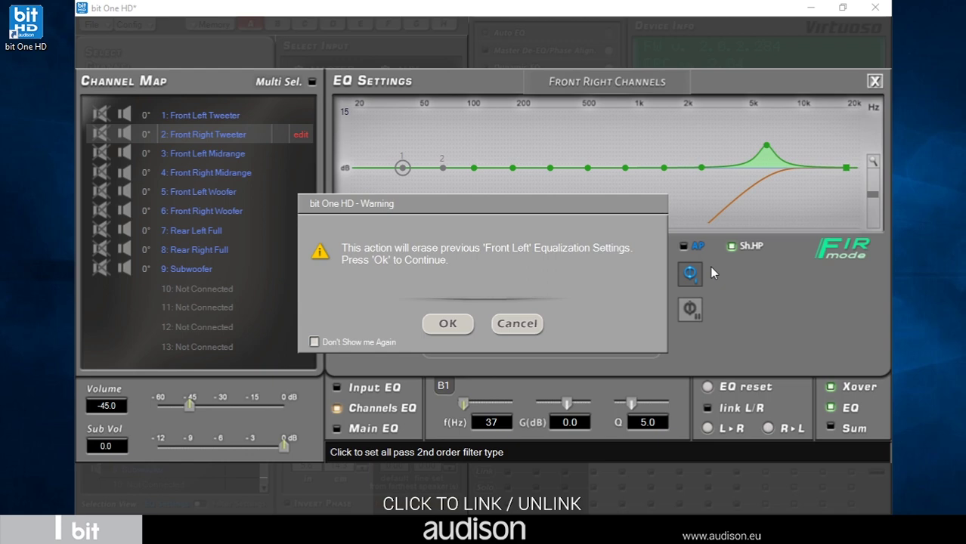
left_click(448, 324)
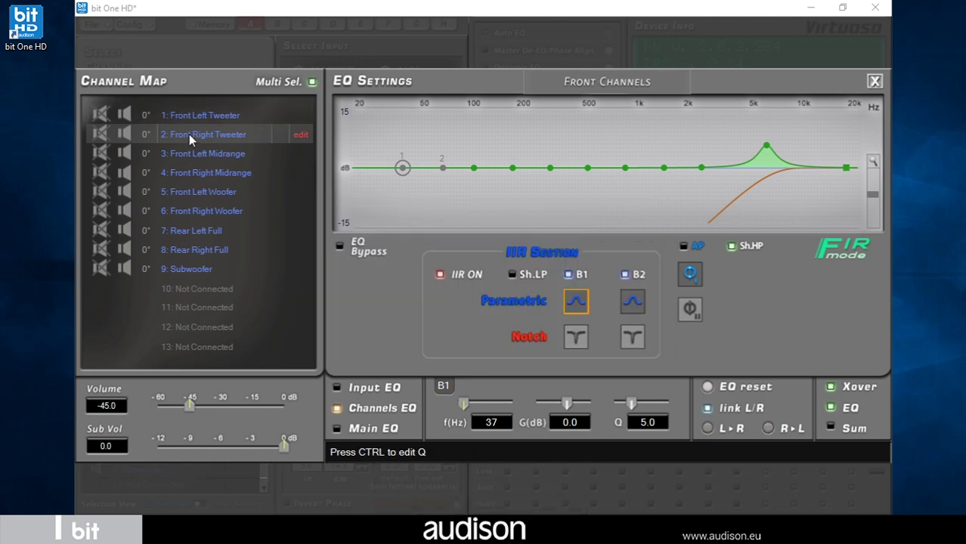
left_click(214, 172)
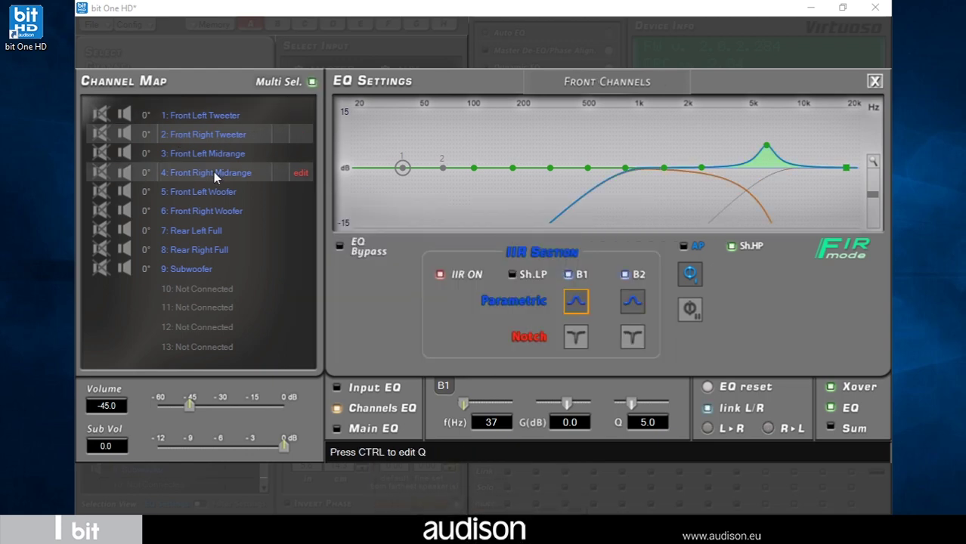
left_click(214, 211)
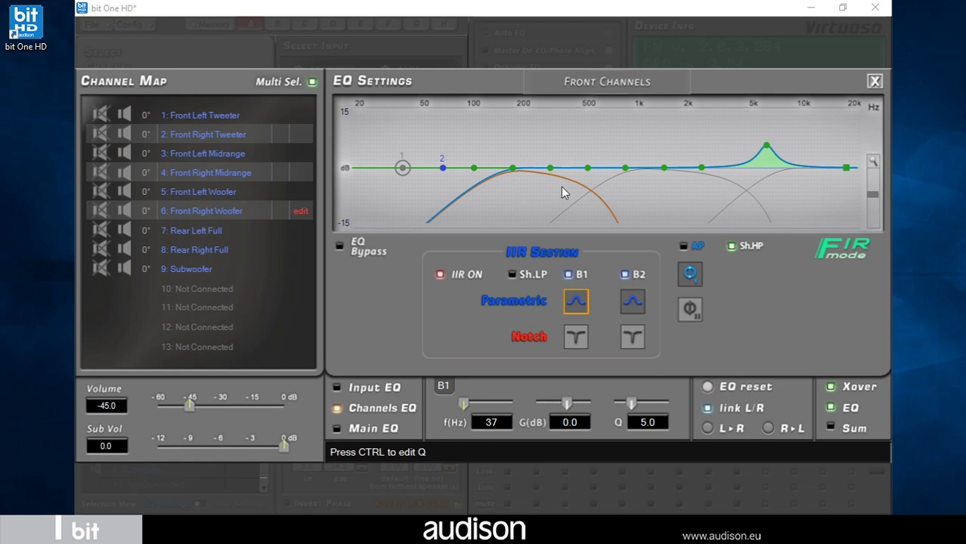
left_click(189, 271)
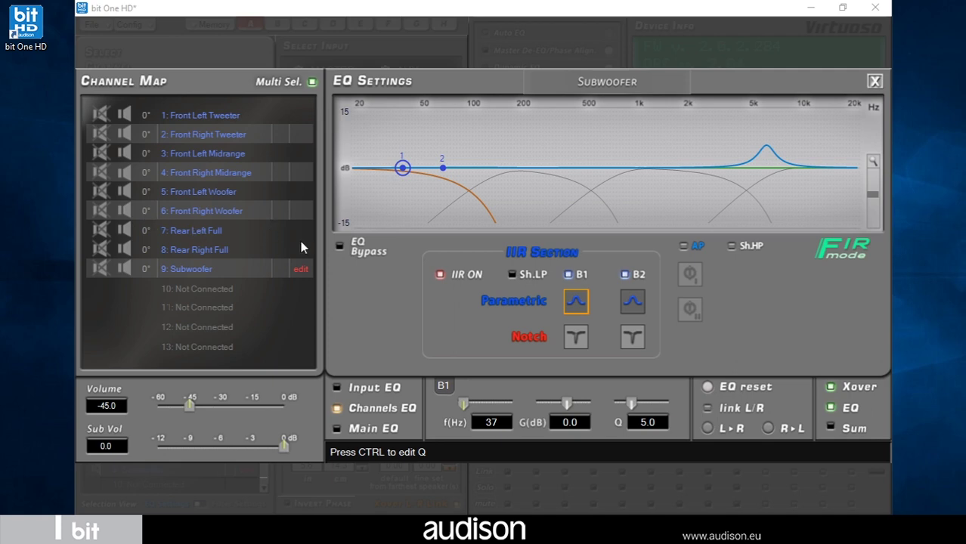
left_click(301, 134)
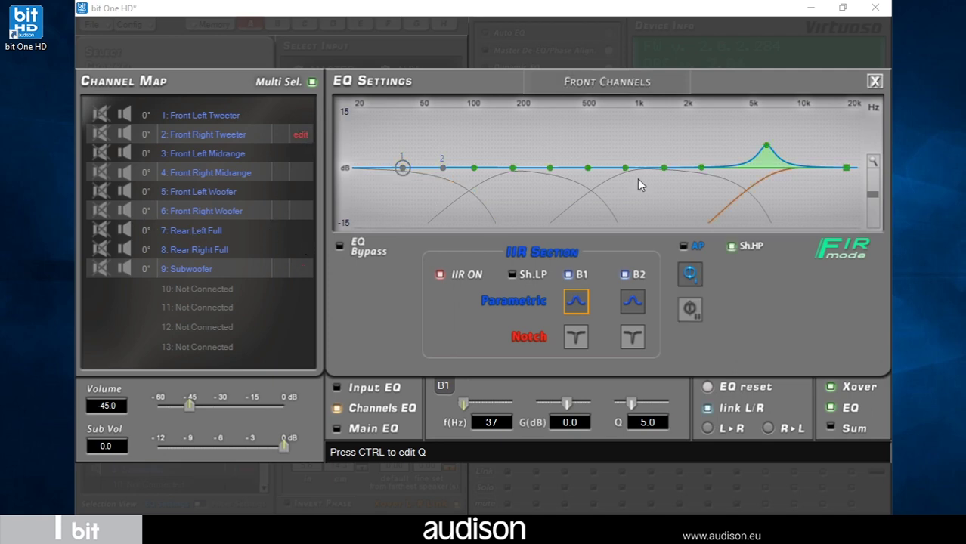
Step: Move the front peak to ~9750 Hz, dip near 2.5 kHz, +3.4 dB at 166 Hz, −3.4 dB at 66 Hz
left_click_drag(767, 145, 803, 142)
left_click_drag(701, 169, 705, 180)
left_click_drag(512, 167, 510, 159)
left_click_drag(442, 167, 642, 160)
Step: Make band one a notch at about 1 kHz, then boost subwoofer band one to 4.8 dB
left_click(576, 336)
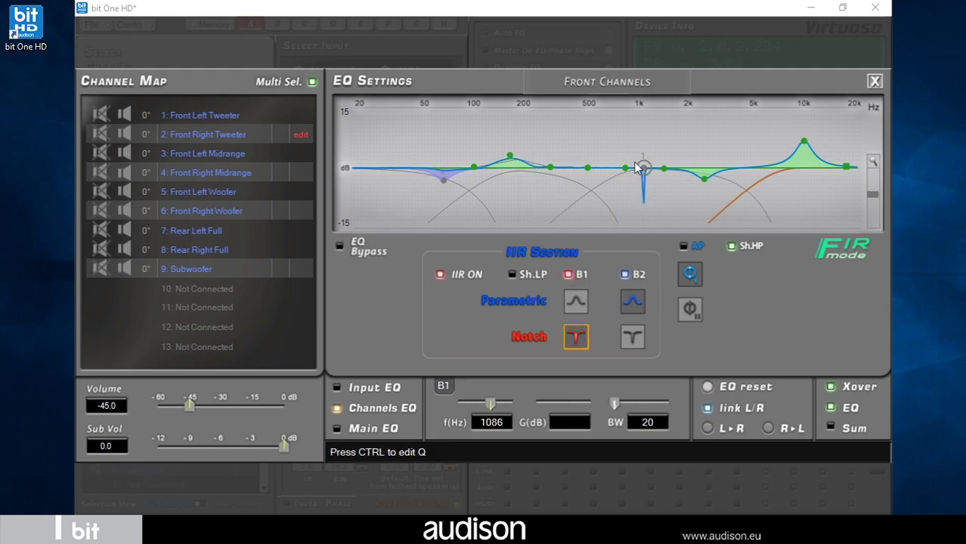
left_click(438, 175)
left_click_drag(442, 180, 427, 151)
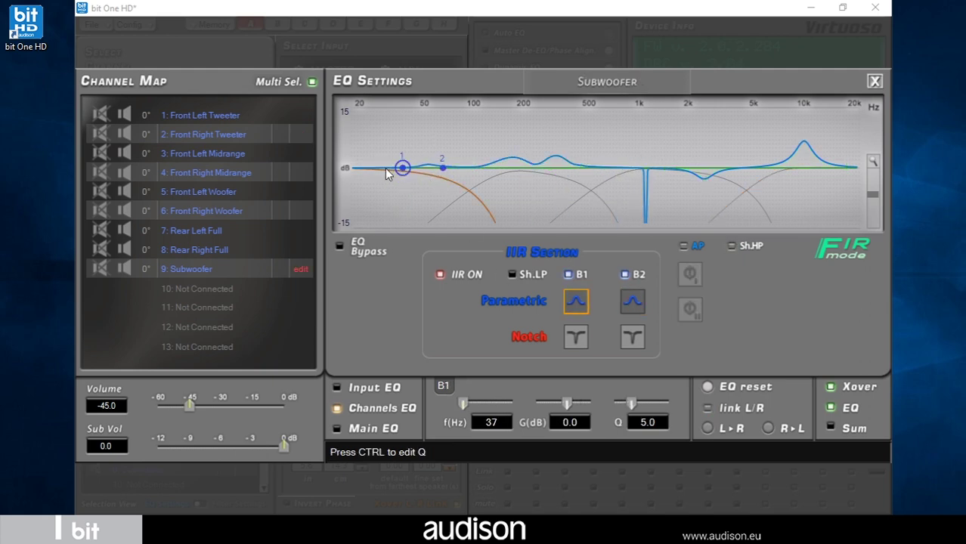
left_click_drag(401, 164, 439, 179)
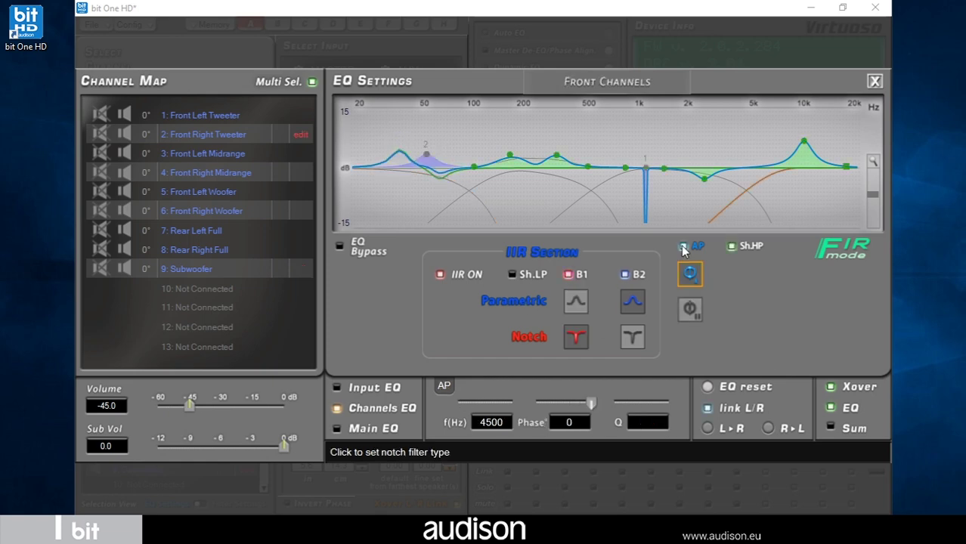
Step: Enable a second-order all-pass on the front channels with phase around −62
left_click(684, 245)
left_click_drag(590, 403, 620, 400)
left_click(690, 308)
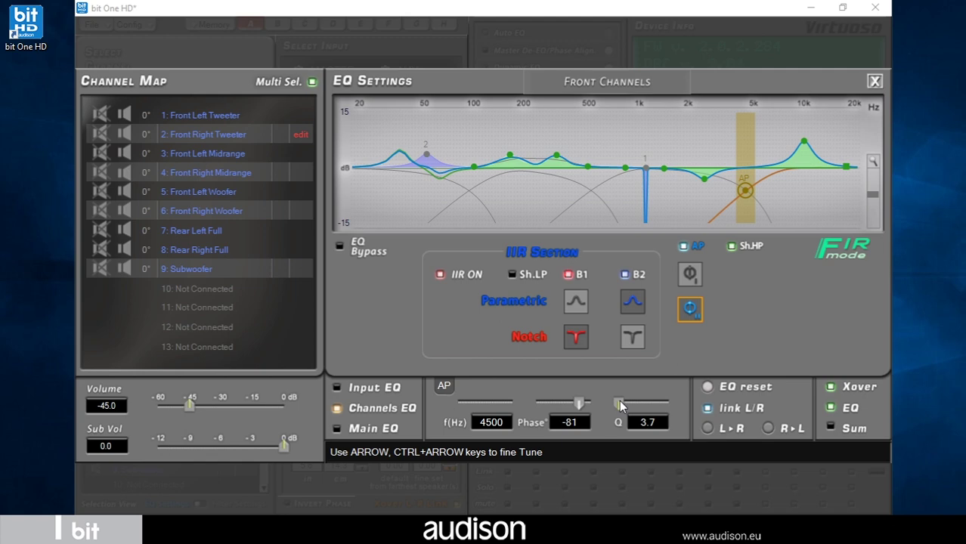
Step: Give the front midrange a second-order 500 Hz all-pass at −139° phase, Q 2.5
left_click(304, 173)
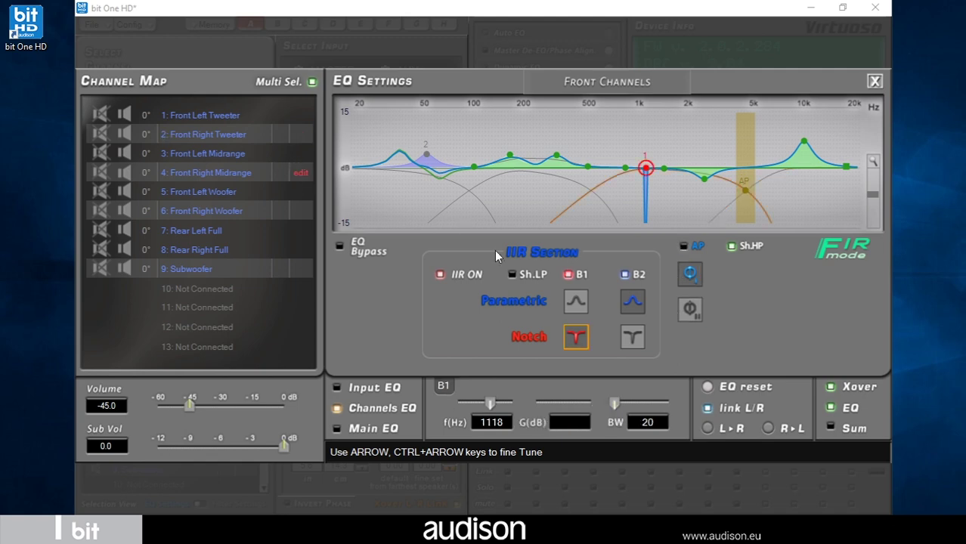
left_click(681, 247)
left_click(688, 307)
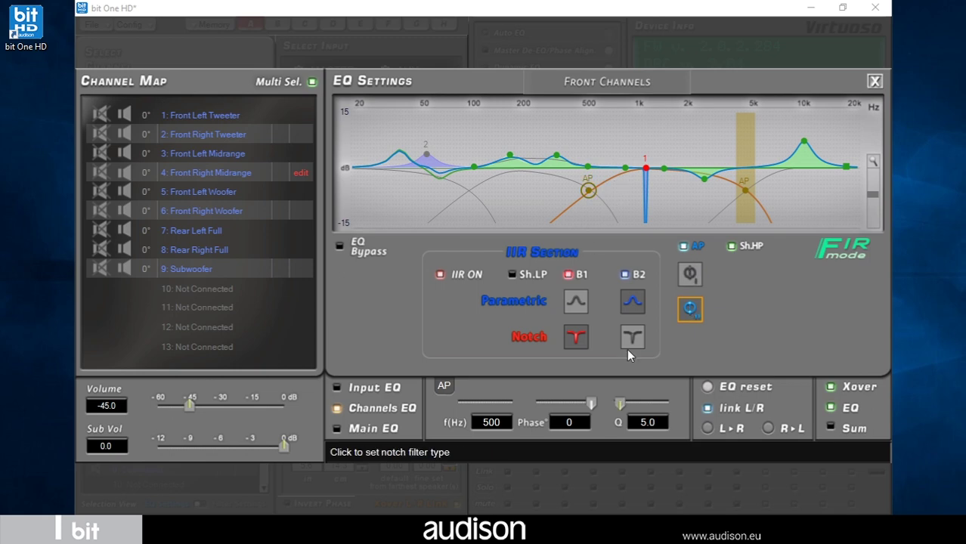
left_click_drag(591, 400, 617, 403)
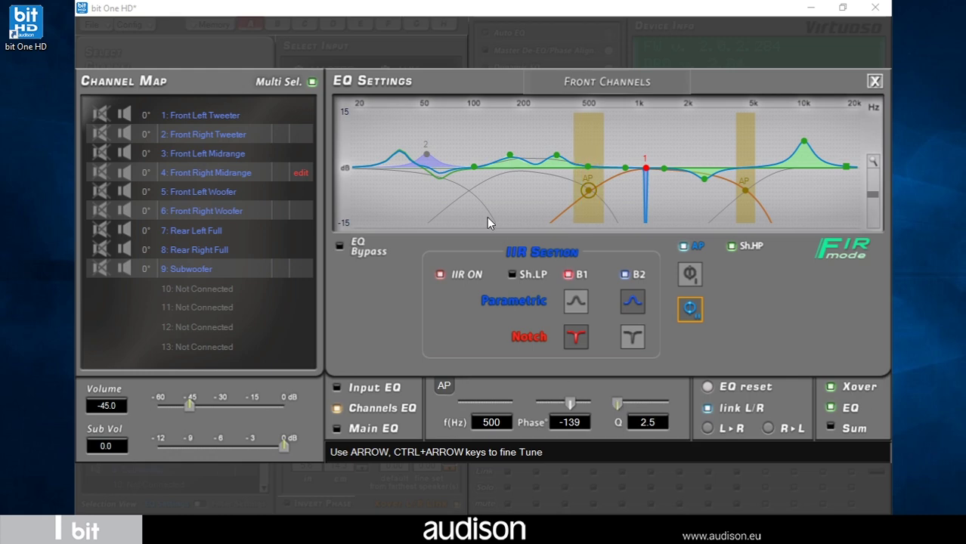
Step: Give the front woofers a 90 Hz all-pass with Q 5.0 and phase −222
left_click(301, 218)
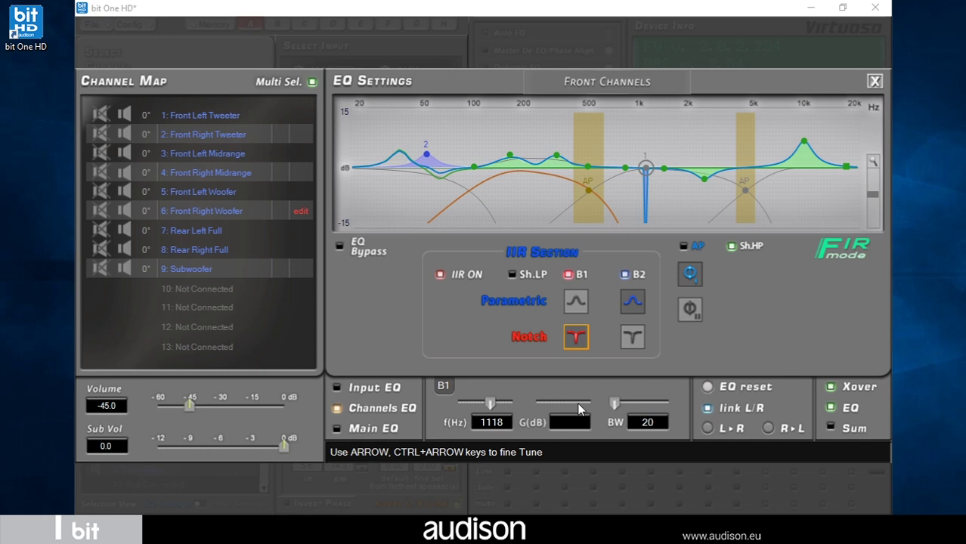
left_click(684, 247)
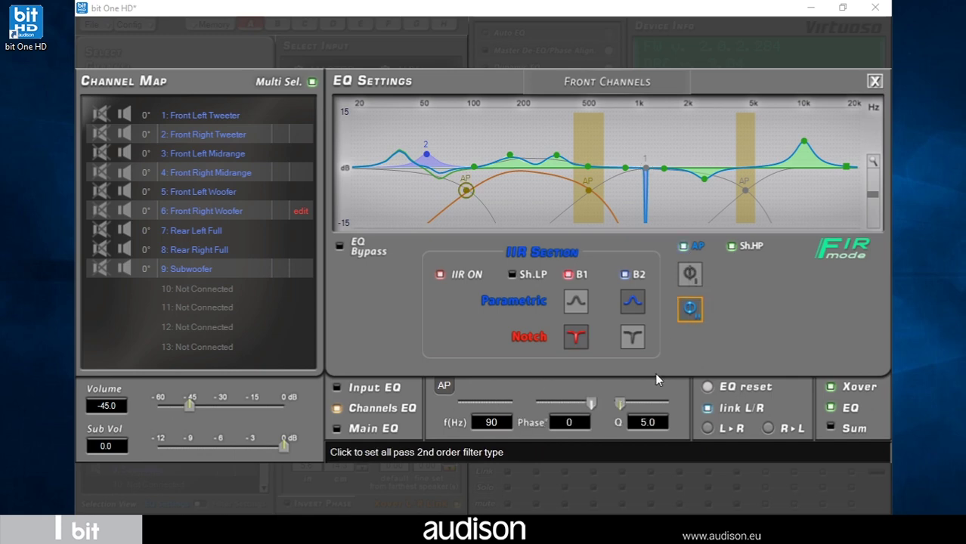
left_click_drag(592, 402, 635, 403)
Step: Show the summed response, raise woofer band 3 near 330 Hz, and compare using EQ Bypass
left_click(831, 428)
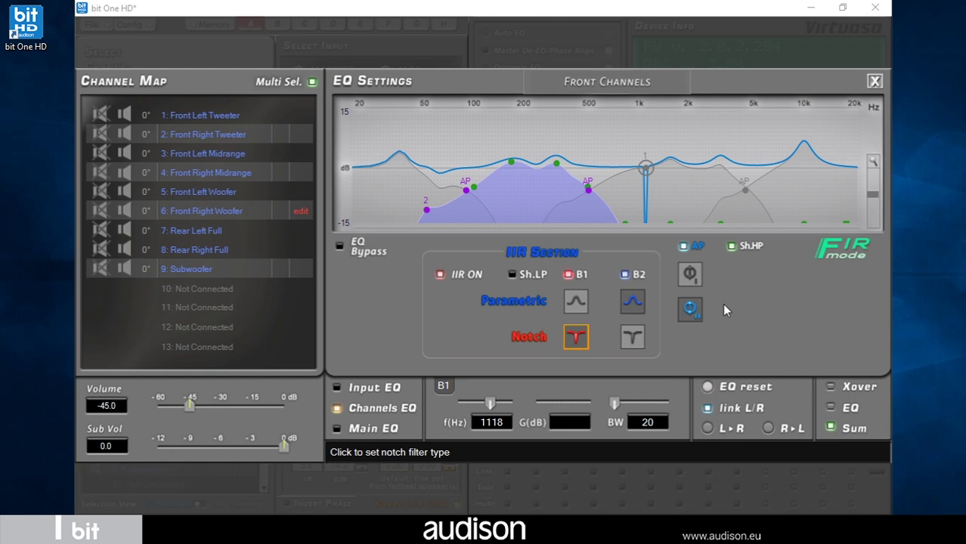
left_click_drag(556, 163, 508, 155)
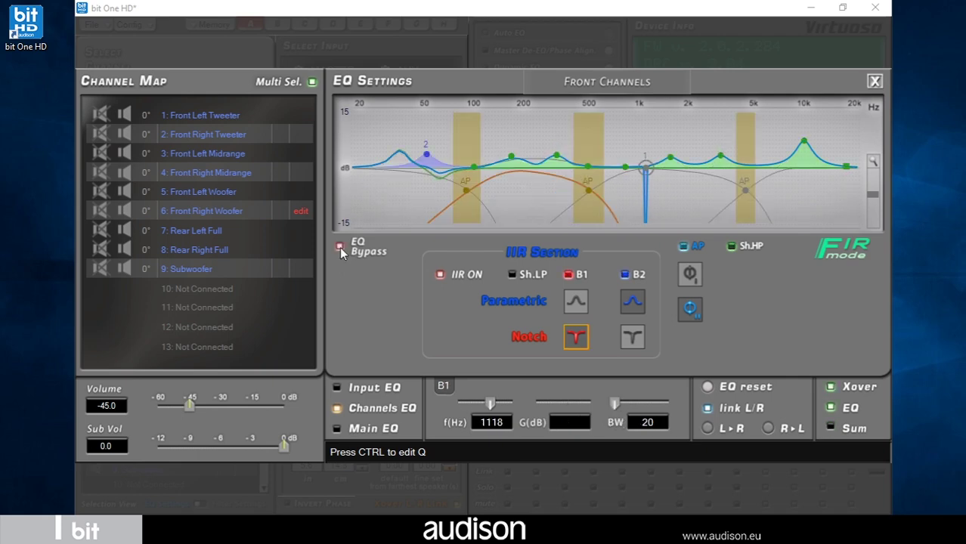
left_click(340, 247)
left_click(339, 246)
left_click(340, 247)
left_click(831, 426)
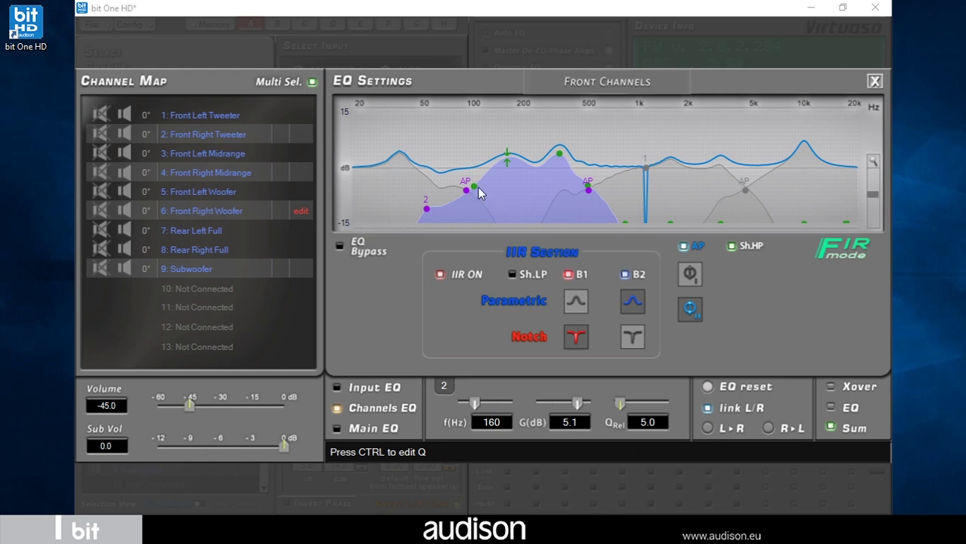
Step: Raise woofer bands 2 and 3 to about +7.6 and +7.3 dB, then boost midrange band 5 near 860 Hz
left_click(464, 190)
left_click(506, 157)
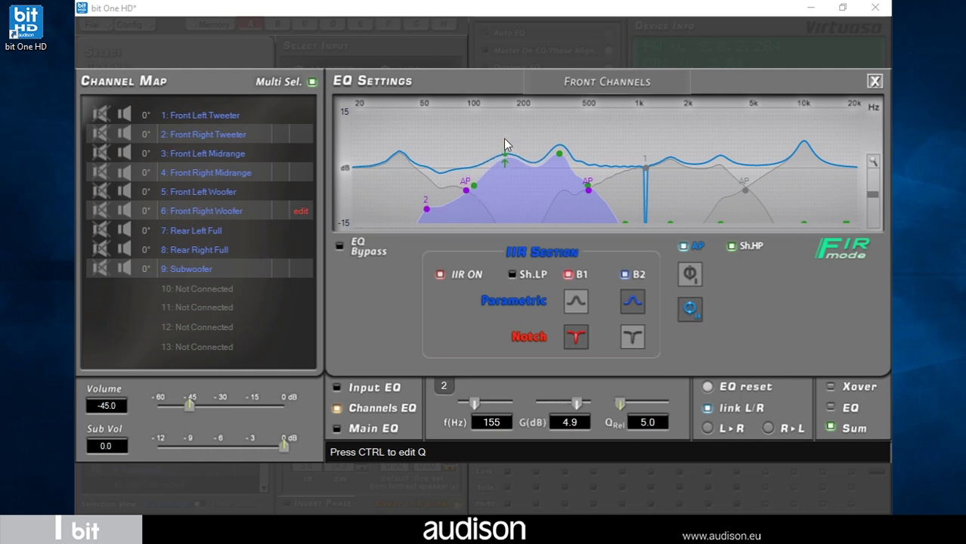
left_click_drag(506, 144, 506, 142)
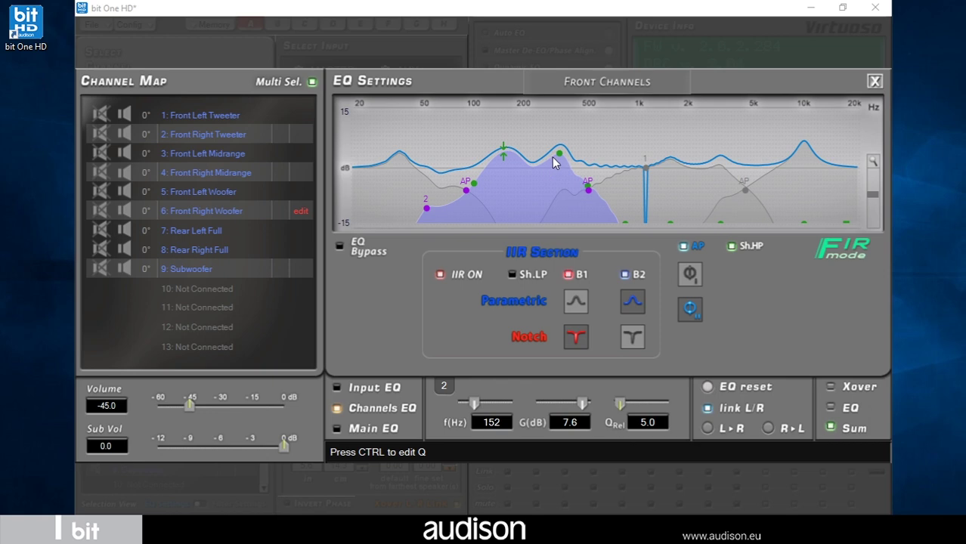
left_click_drag(560, 155, 552, 148)
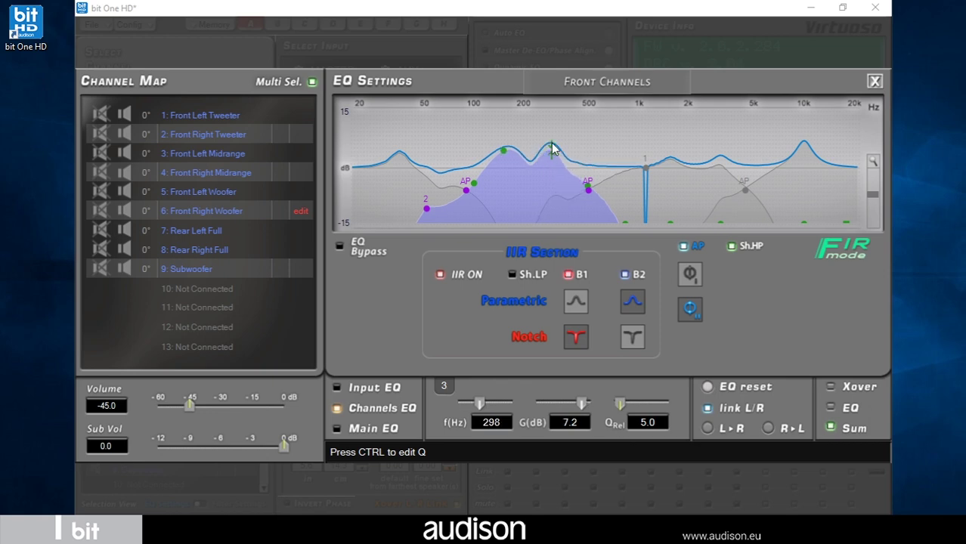
left_click(303, 174)
left_click_drag(624, 174, 668, 155)
Step: On the Front Right Tweeter, boost band 7 near 3.5 kHz, lift the high-pass band, and set the peak to +5.2 dB at 10873 Hz
left_click(301, 136)
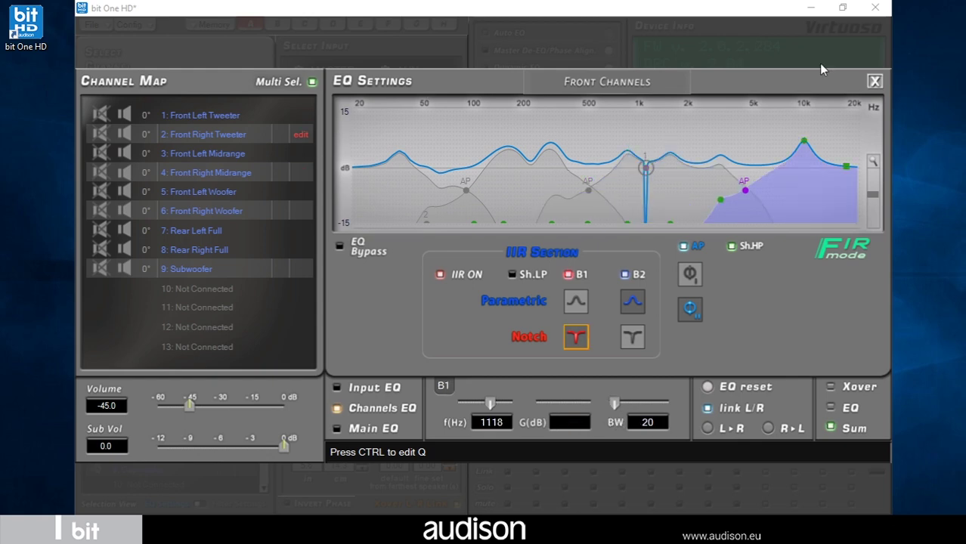
left_click_drag(806, 145, 801, 132)
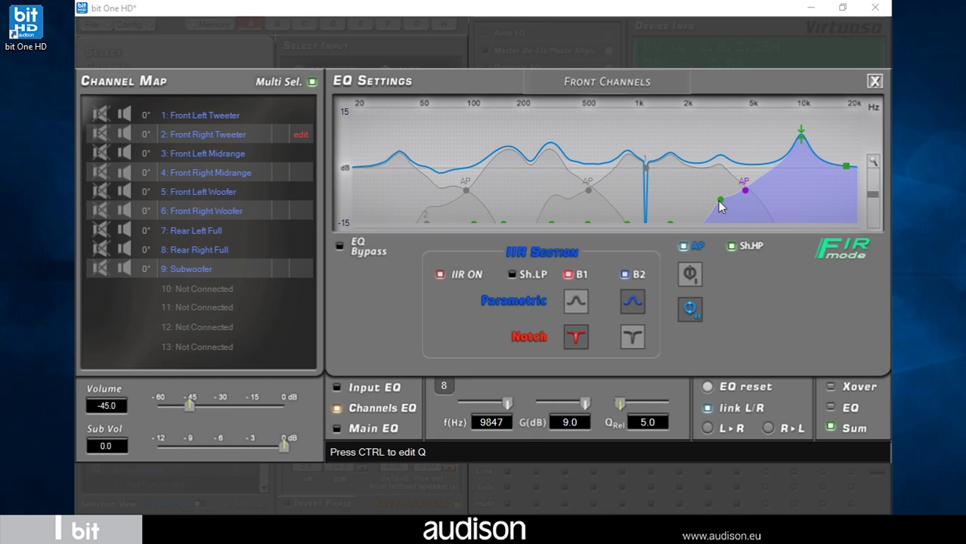
left_click_drag(720, 203, 727, 155)
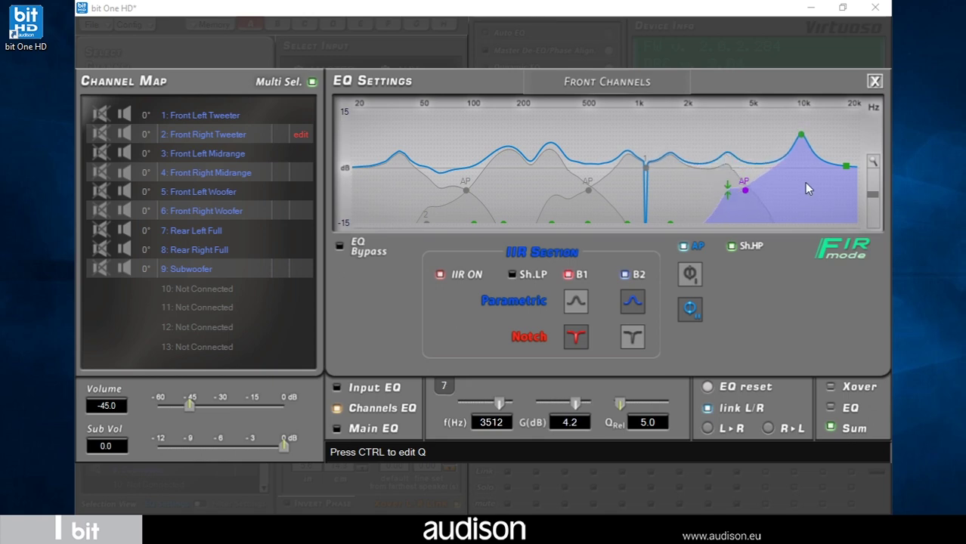
left_click_drag(850, 168, 852, 152)
left_click_drag(802, 126, 851, 152)
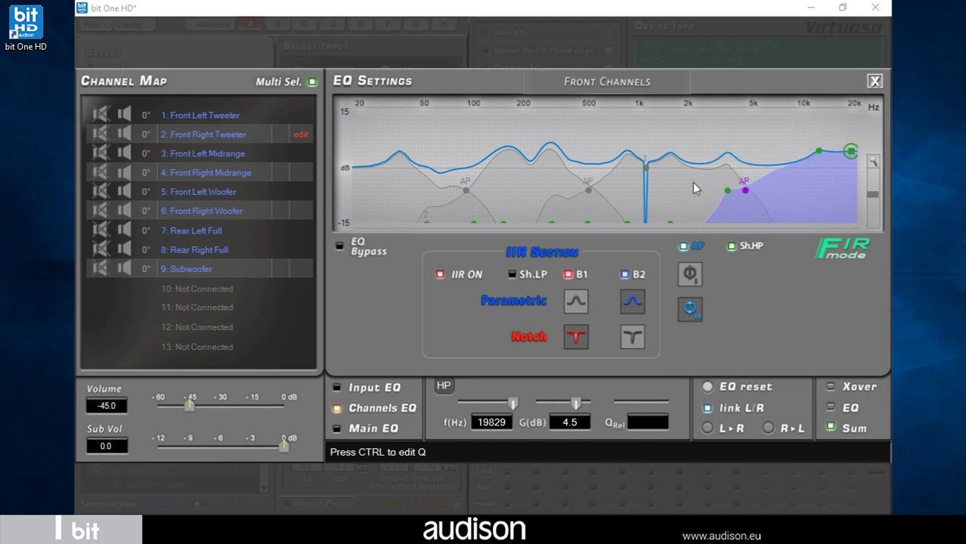
Step: Close the EQ overlay, switch to memory slot B, and copy preset A into it
left_click(875, 82)
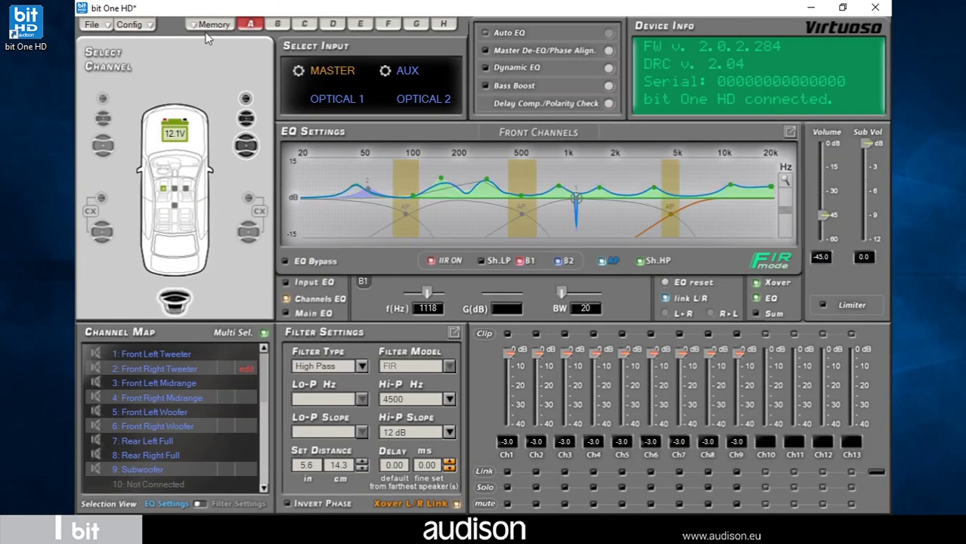
left_click(277, 24)
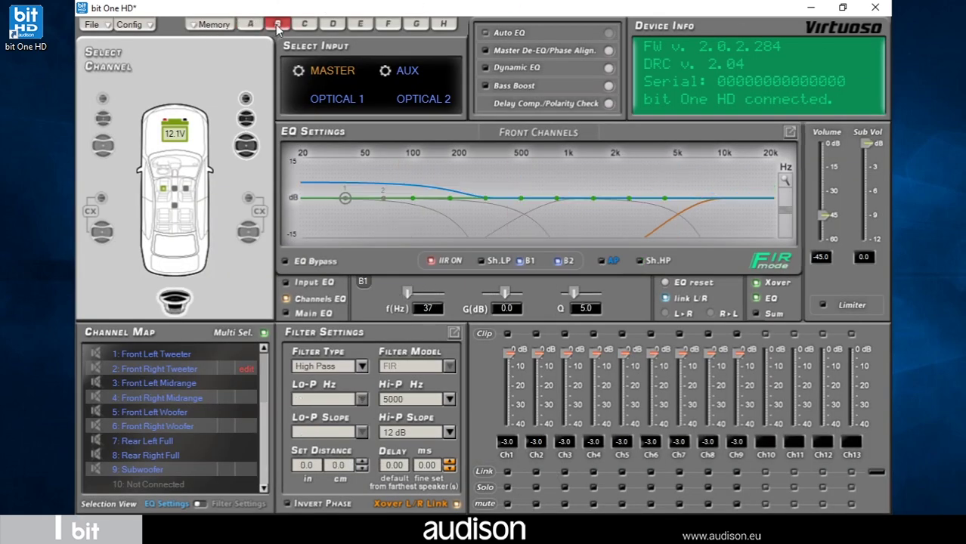
left_click(216, 28)
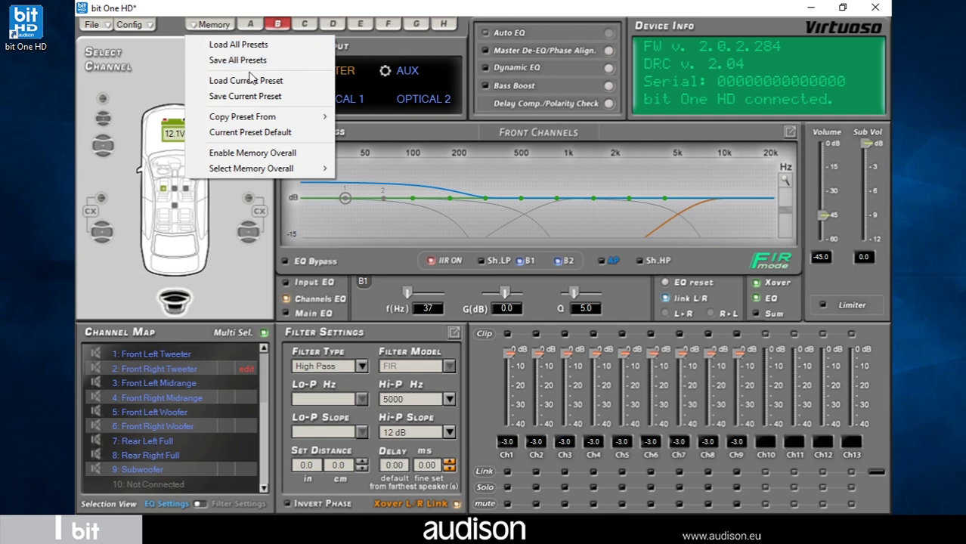
mouse_move(274, 120)
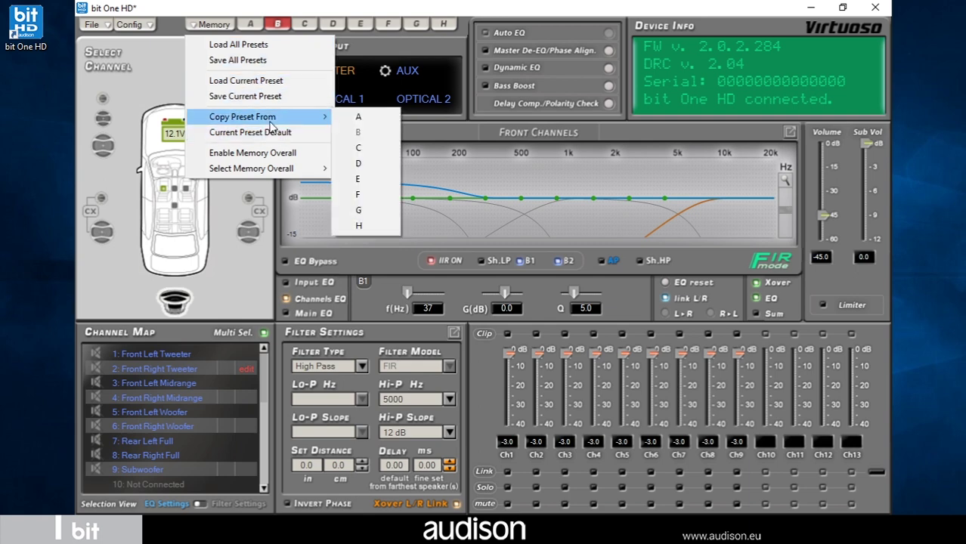
left_click(358, 117)
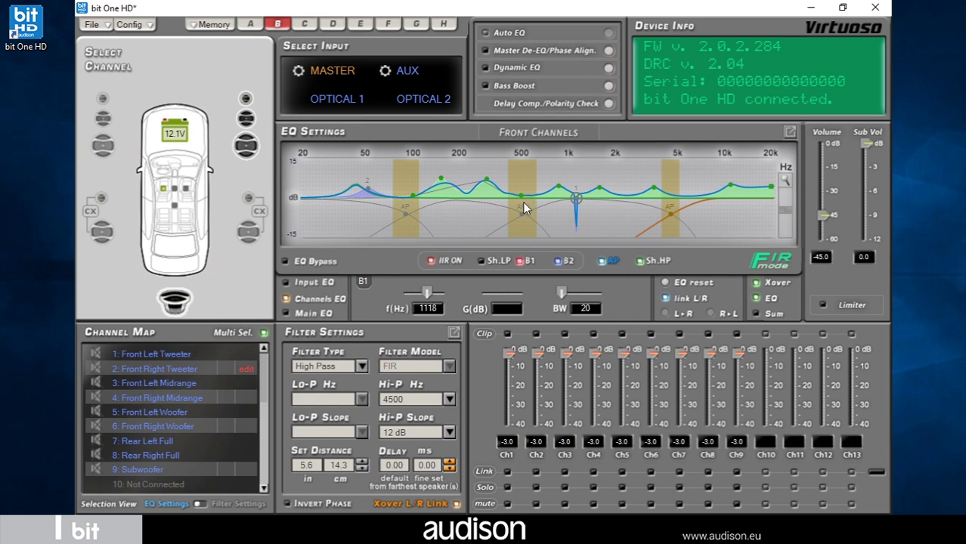
Step: Open the Main EQ in the large view, lift the band near 44 Hz, and move the top band to 15.7 kHz
left_click(790, 131)
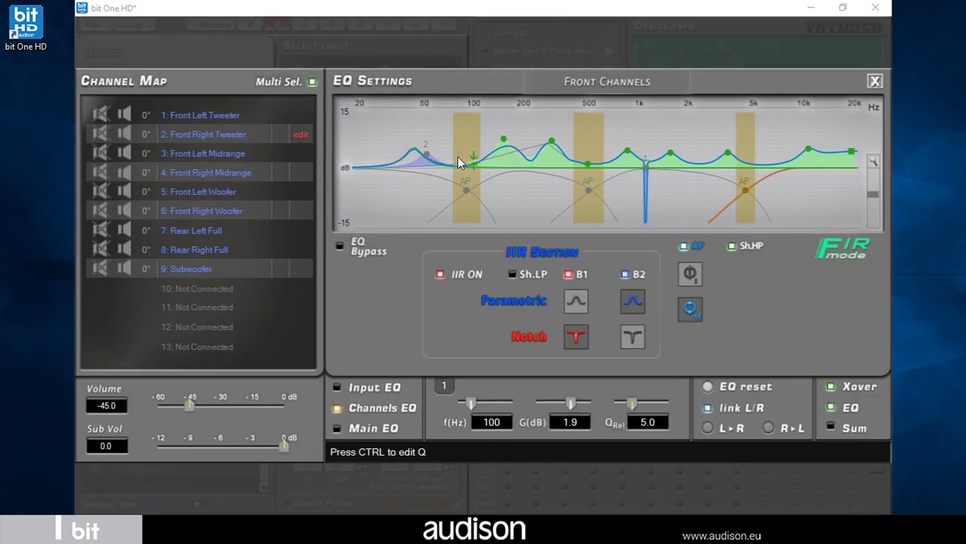
left_click(627, 155)
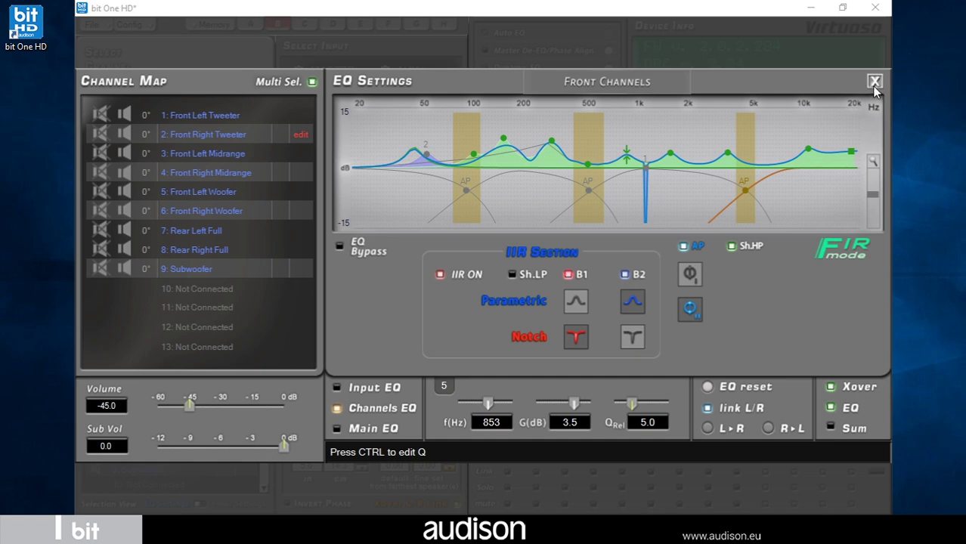
left_click(337, 429)
left_click_drag(423, 165, 414, 155)
left_click_drag(726, 168, 836, 164)
Step: Set band 2 to 227 Hz, band 1 to −1.6 dB at 100 Hz, band 3 to +5.2 dB at 911 Hz, band 4 to −3.1 dB near 1.8 kHz
left_click_drag(664, 168, 677, 175)
left_click_drag(537, 170, 532, 165)
left_click_drag(473, 169, 470, 178)
left_click_drag(600, 168, 683, 196)
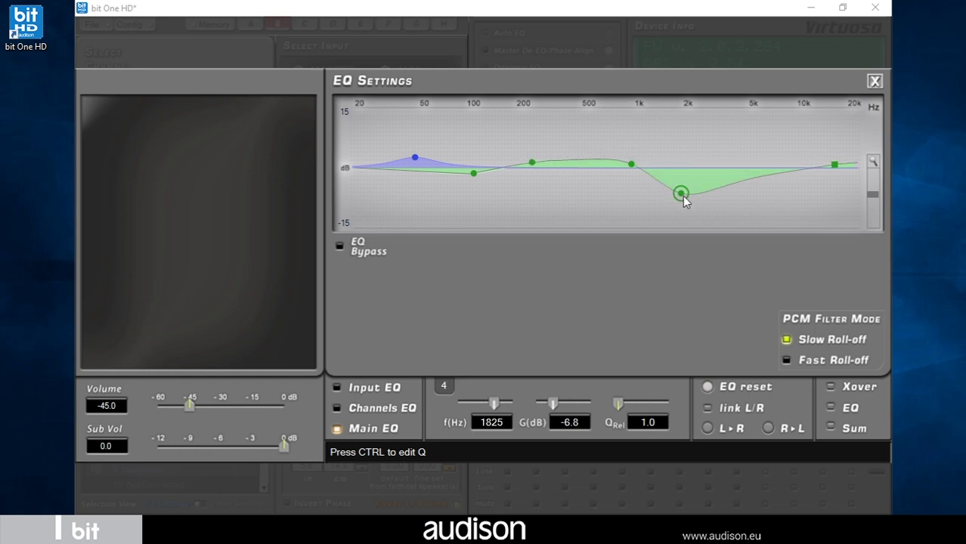
mouse_move(632, 151)
left_mouse_down()
mouse_move(630, 160)
mouse_move(626, 150)
left_mouse_up()
left_click_drag(681, 190, 680, 179)
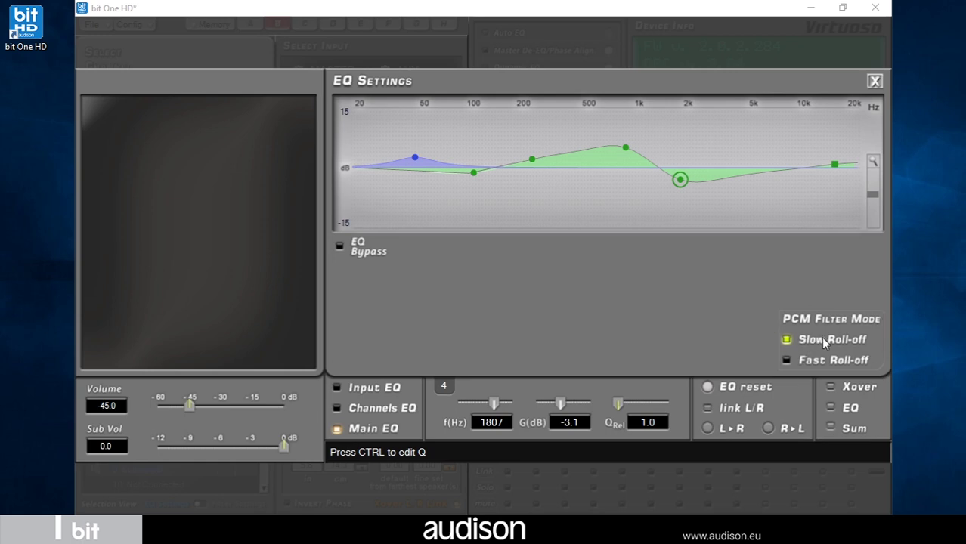
Step: Set PCM Filter Mode to Fast Roll-off and close the enlarged EQ editor
left_click(806, 360)
left_click(875, 81)
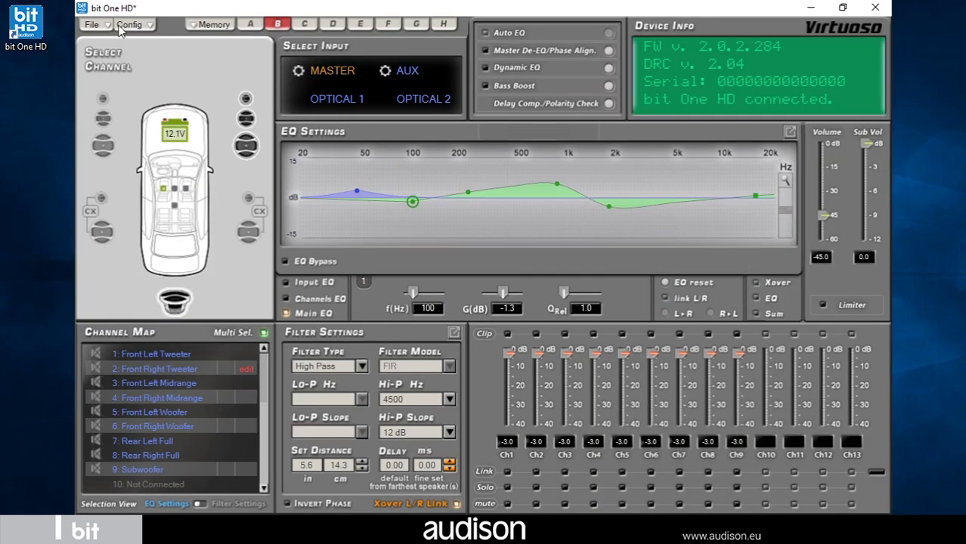